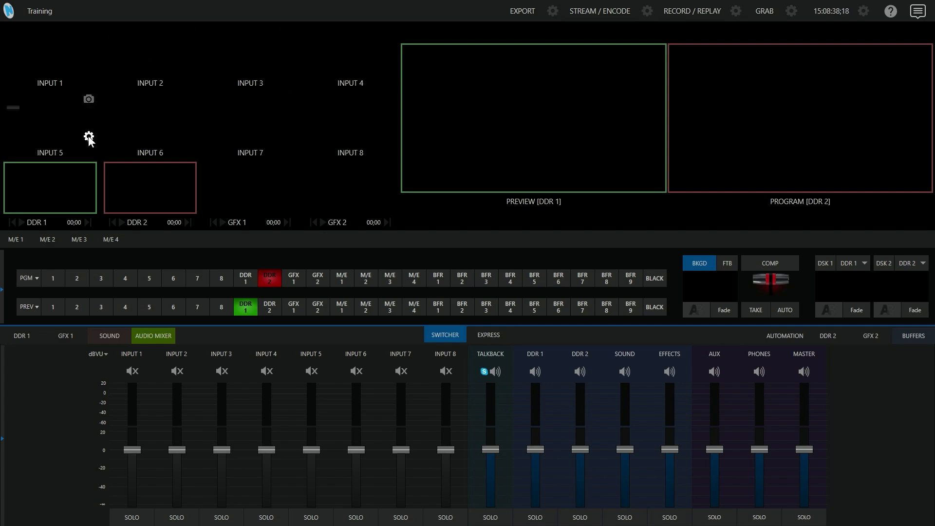
Set the source of Input 5 to the local Skype TX Caller 1 and close its settings.
{"action": "left_click", "coordinate": [88, 137]}
{"action": "left_click", "coordinate": [70, 213]}
{"action": "mouse_move", "coordinate": [63, 228]}
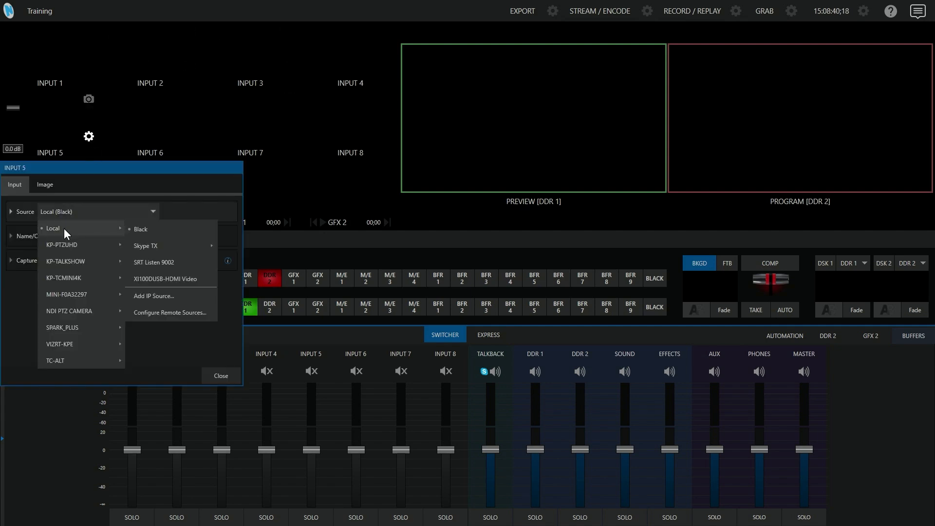
{"action": "mouse_move", "coordinate": [171, 251]}
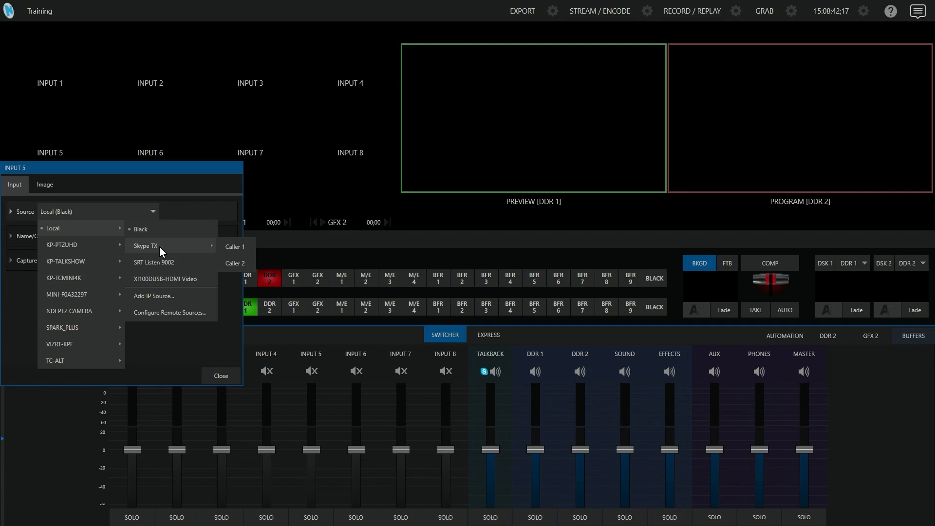
{"action": "left_click", "coordinate": [236, 247]}
{"action": "left_click", "coordinate": [157, 133]}
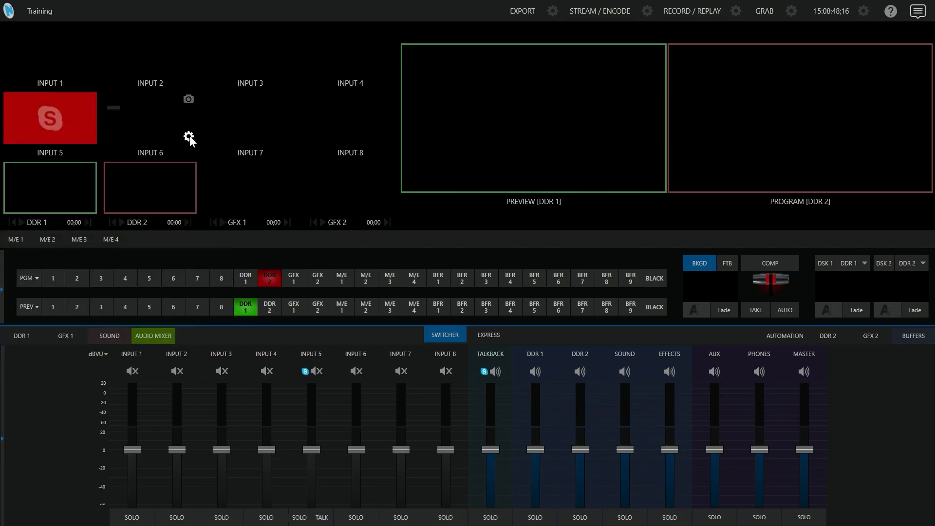
Set the source of Input 6 to the local Skype TX Caller 2 and close its settings.
{"action": "left_click", "coordinate": [189, 138]}
{"action": "left_click", "coordinate": [181, 211]}
{"action": "mouse_move", "coordinate": [180, 228]}
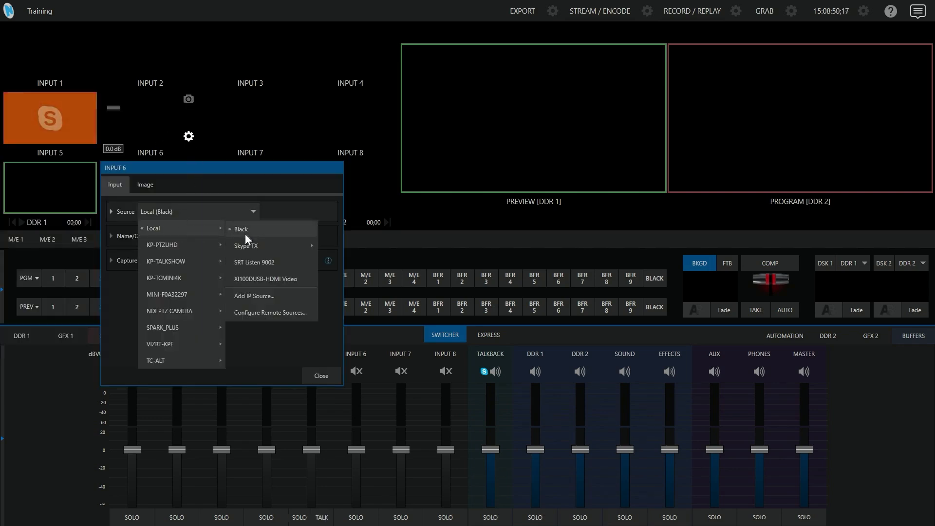
{"action": "mouse_move", "coordinate": [252, 246]}
{"action": "left_click", "coordinate": [335, 263]}
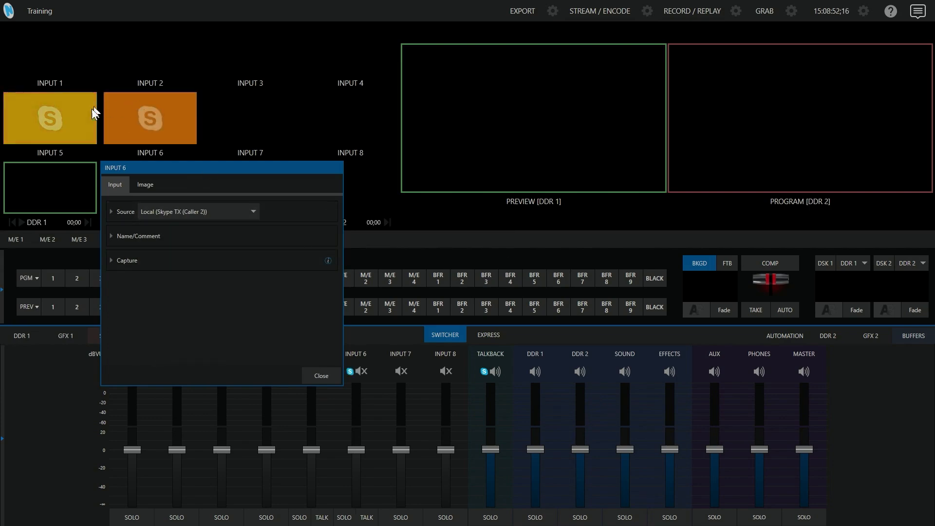
{"action": "left_click", "coordinate": [326, 375]}
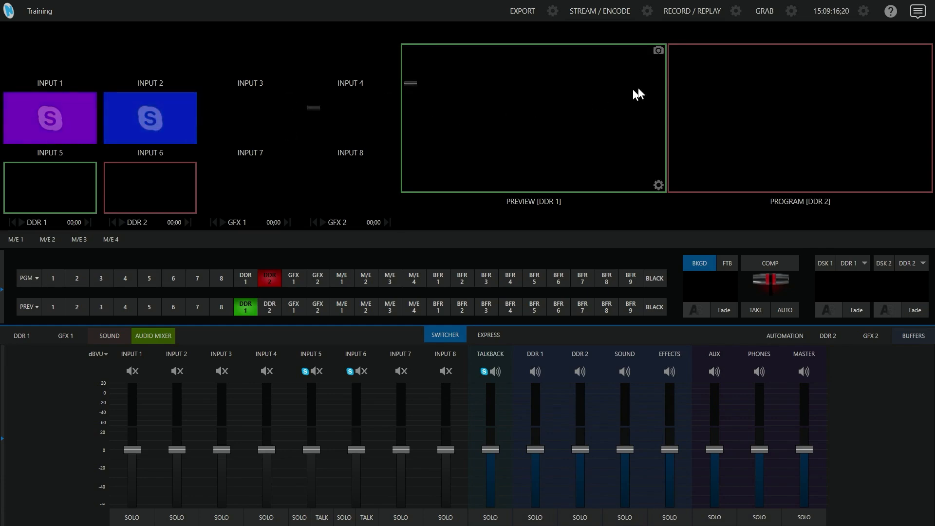
Minimize the browser showing the Skype TX Controller download page to reveal the SkypeTX window.
{"action": "left_click", "coordinate": [918, 12]}
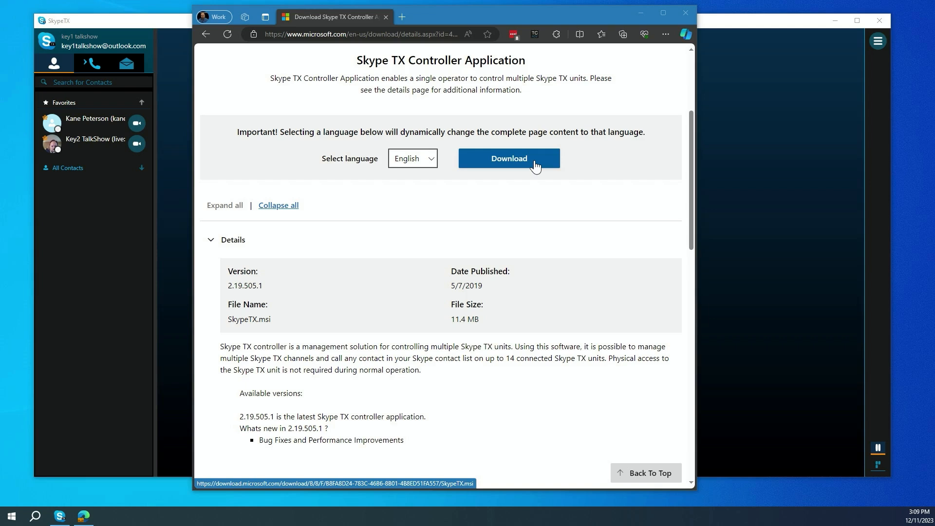
{"action": "left_click", "coordinate": [639, 15]}
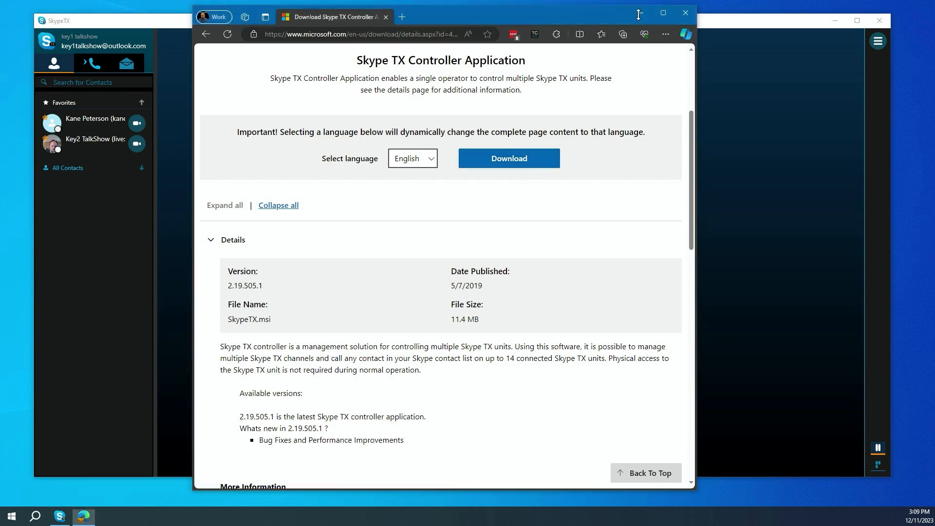
{"action": "left_click", "coordinate": [638, 15]}
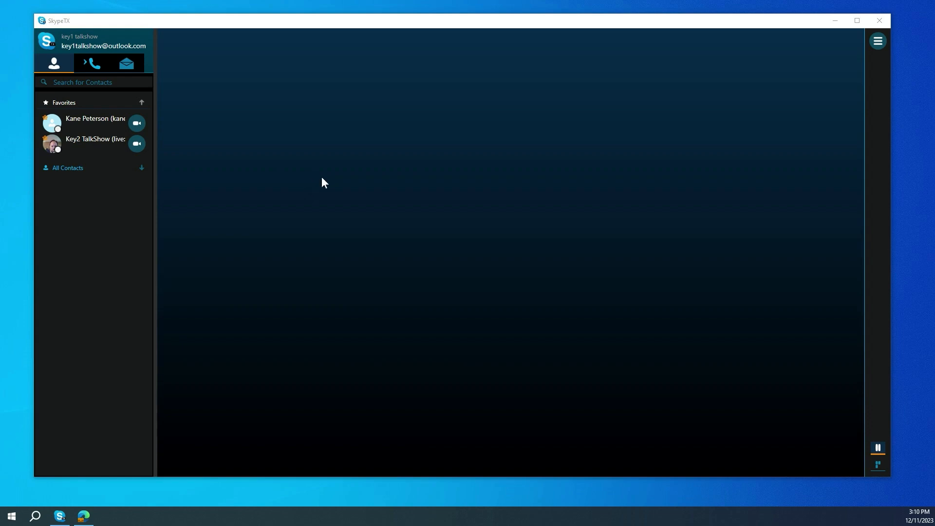
Add the Skype TX unit at IP address 192.168.1.219 to the controller.
{"action": "left_click", "coordinate": [878, 42]}
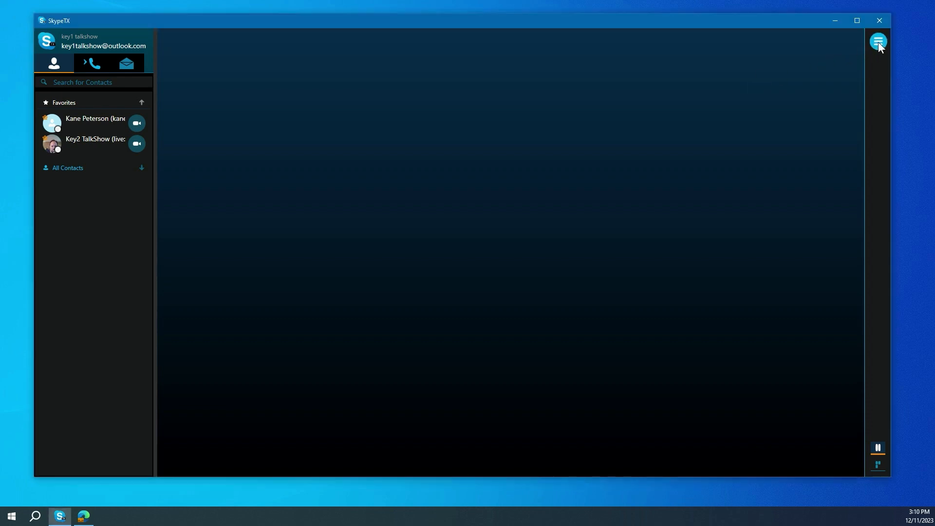
{"action": "left_click", "coordinate": [794, 179]}
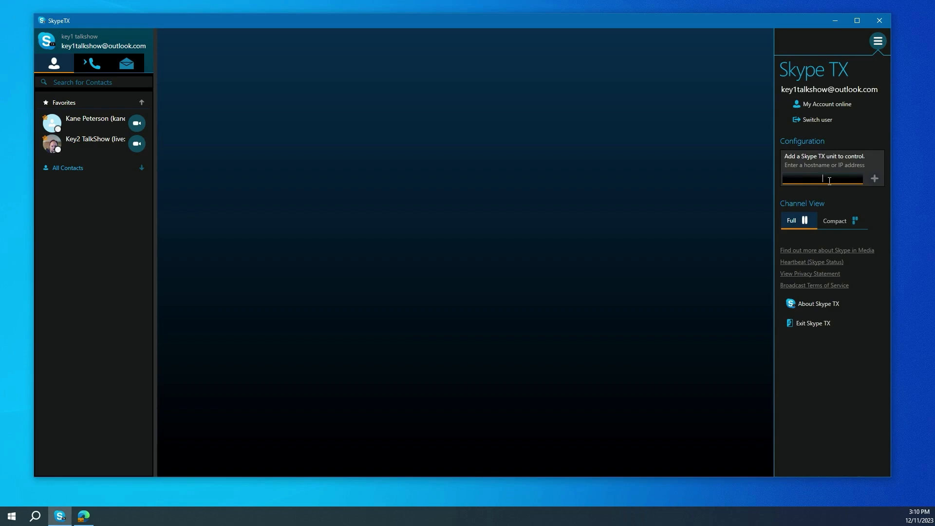
{"action": "type", "text": "192.168.1.219"}
{"action": "left_click", "coordinate": [874, 178]}
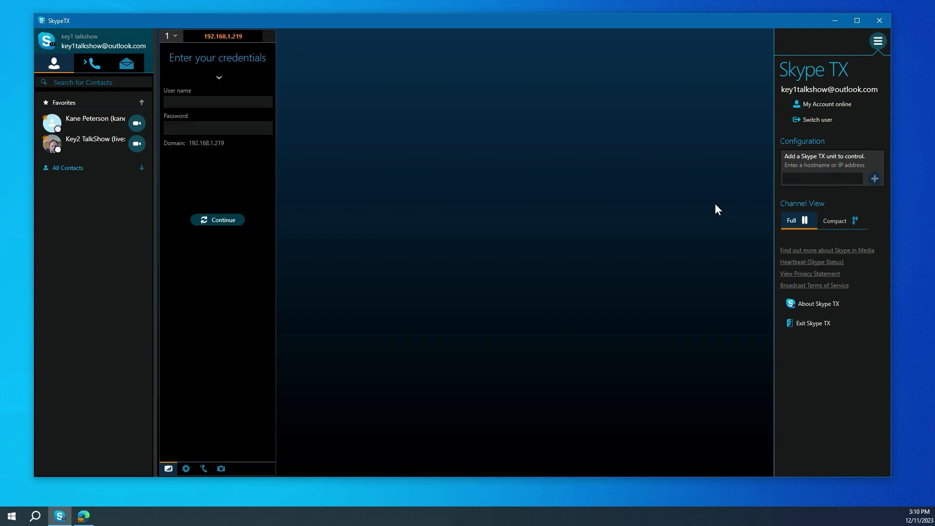
Sign in to the added unit with user name tc-mini and the account password, and select Channel 1.
{"action": "left_click", "coordinate": [202, 103]}
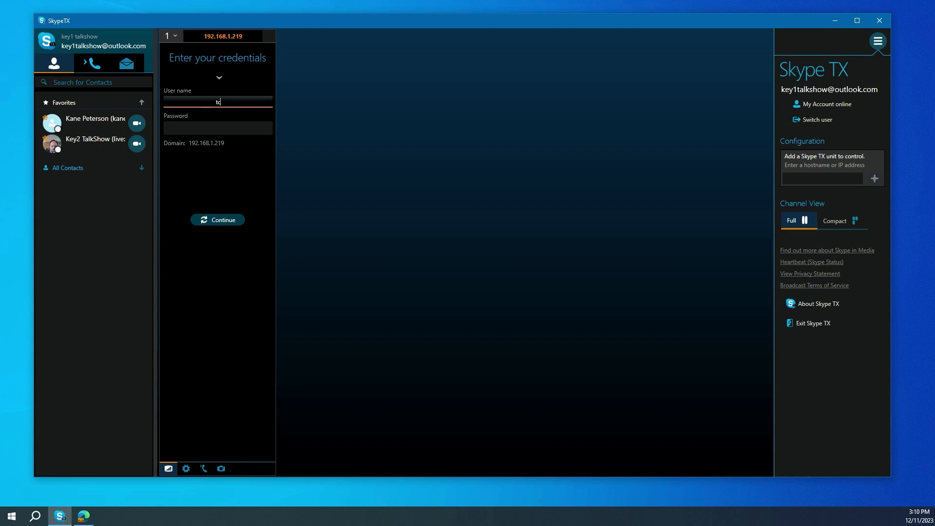
{"action": "type", "text": "tc-mini"}
{"action": "left_click", "coordinate": [192, 128]}
{"action": "type", "text": "******"}
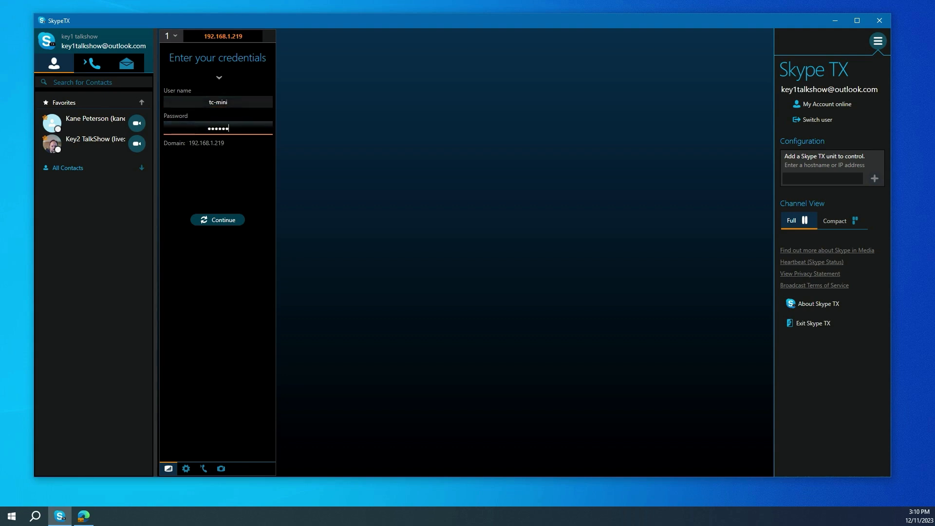
{"action": "left_click", "coordinate": [211, 222]}
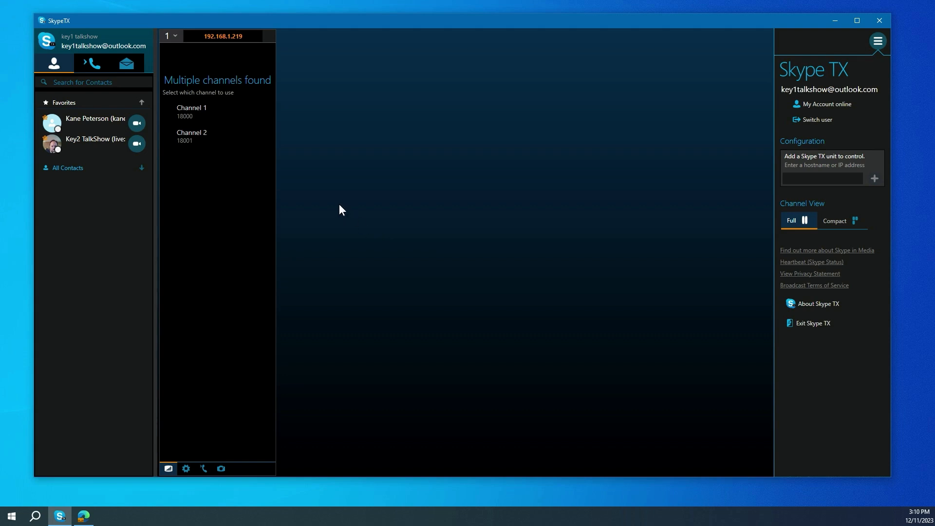
{"action": "left_click", "coordinate": [207, 112]}
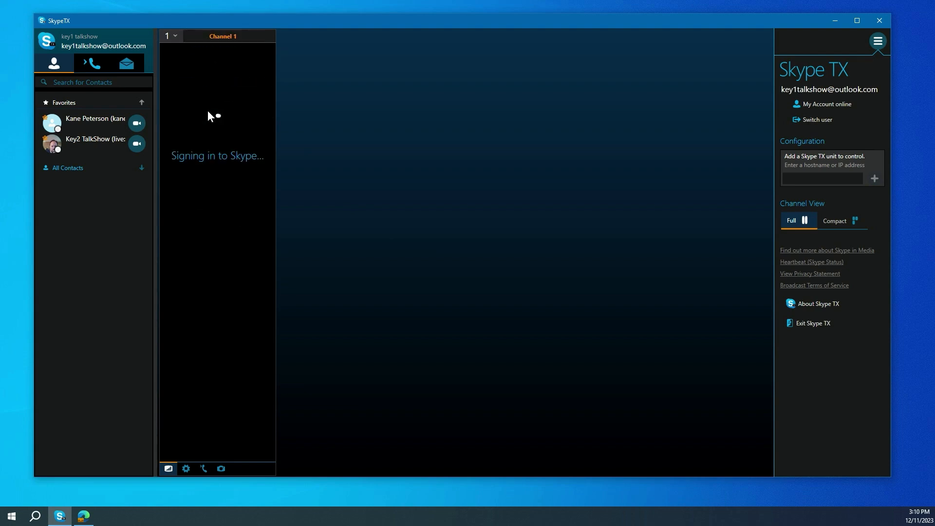
Add the unit at 192.168.1.219 a second time and assign Channel 2 to it.
{"action": "left_click", "coordinate": [847, 179]}
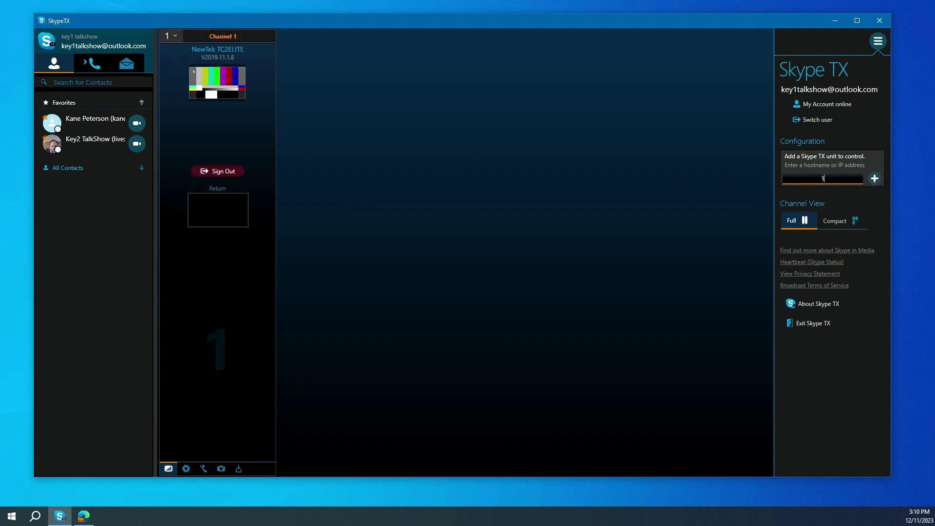
{"action": "type", "text": "192.168.1.219"}
{"action": "left_click", "coordinate": [879, 179]}
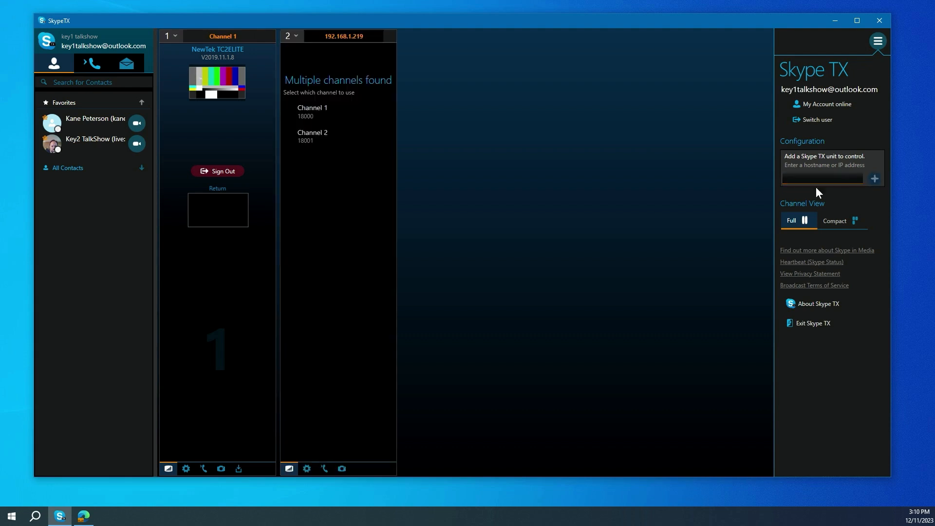
{"action": "left_click", "coordinate": [320, 133]}
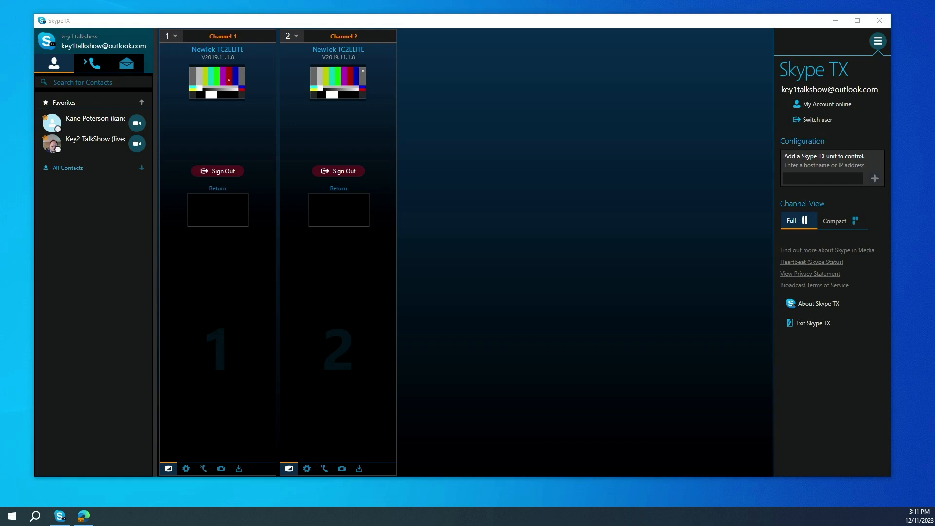
Enter "skype user" as the contact search term and clear it again.
{"action": "left_click", "coordinate": [73, 83]}
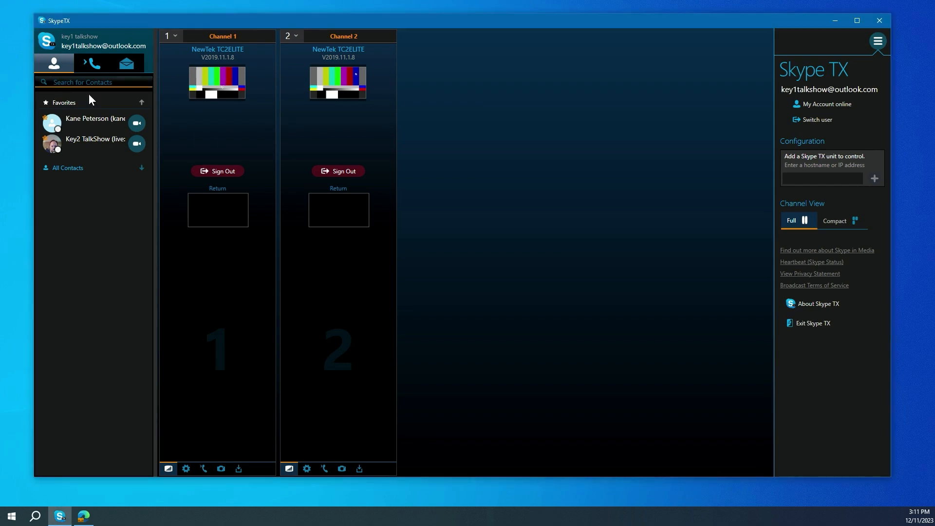
{"action": "type", "text": "skype user"}
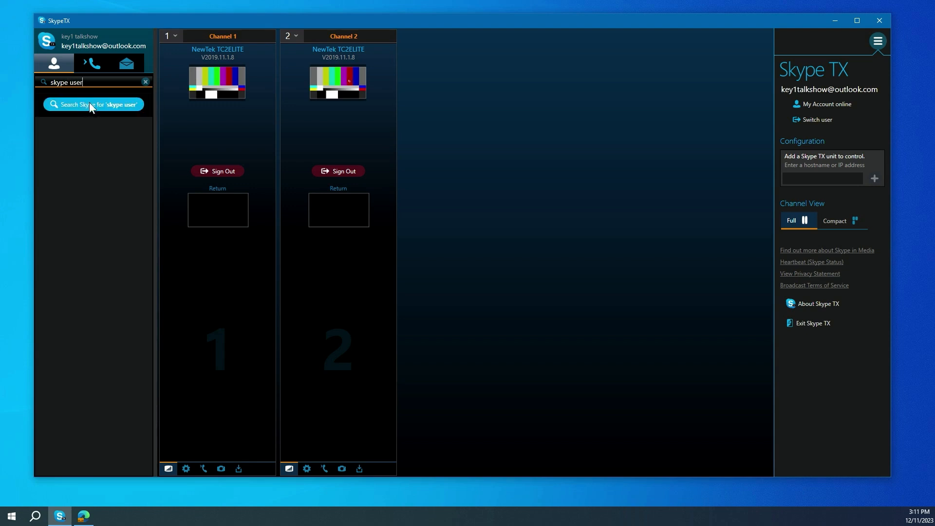
{"action": "left_click_drag", "start_coordinate": [96, 83], "coordinate": [33, 82]}
{"action": "key", "text": "BackSpace"}
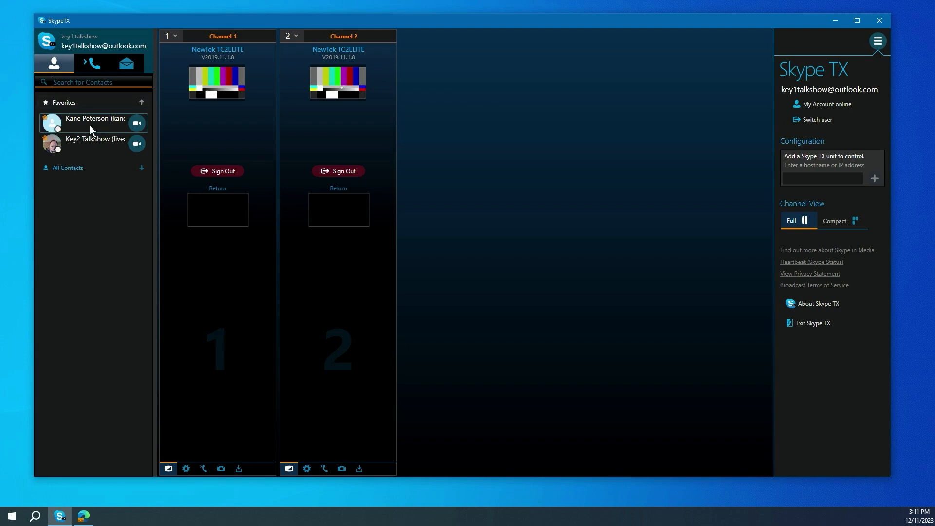
Start a video call to the first favorite contact on Channel 1.
{"action": "left_click", "coordinate": [137, 123]}
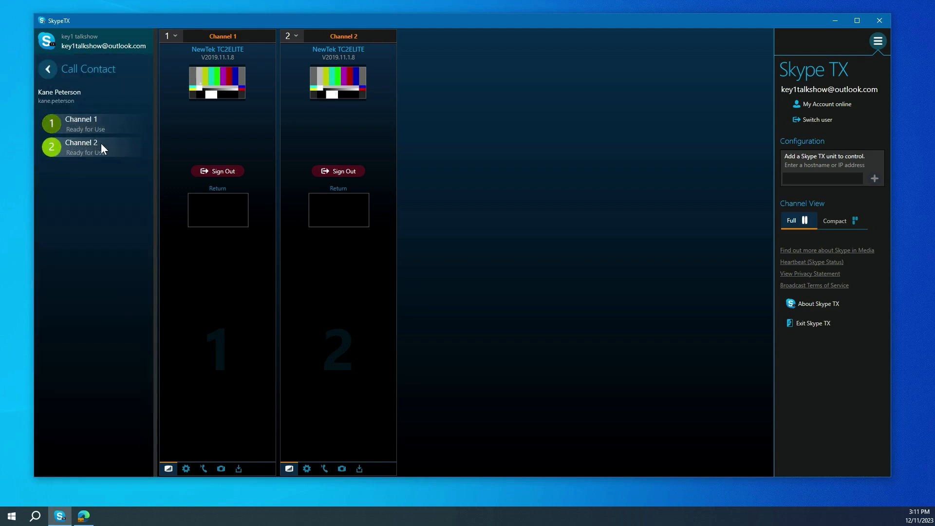
{"action": "left_click", "coordinate": [89, 124]}
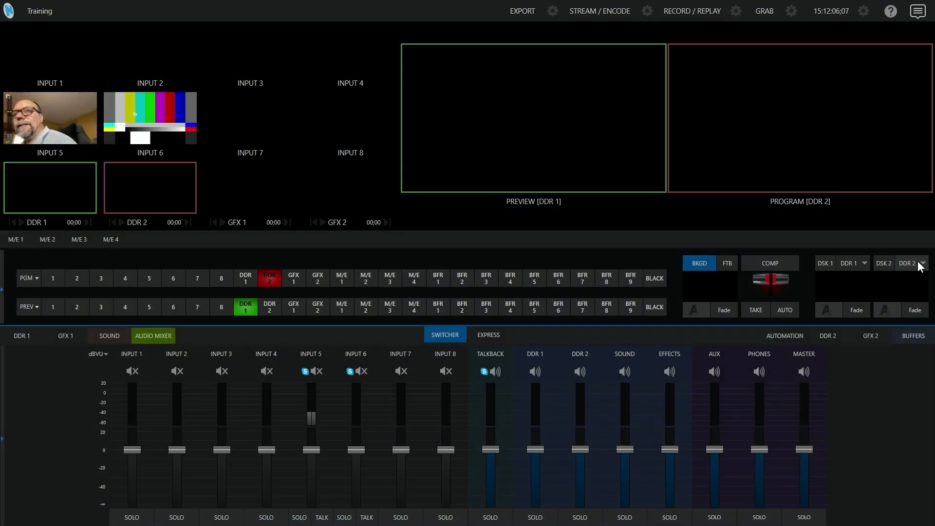
{"action": "mouse_move", "coordinate": [79, 111]}
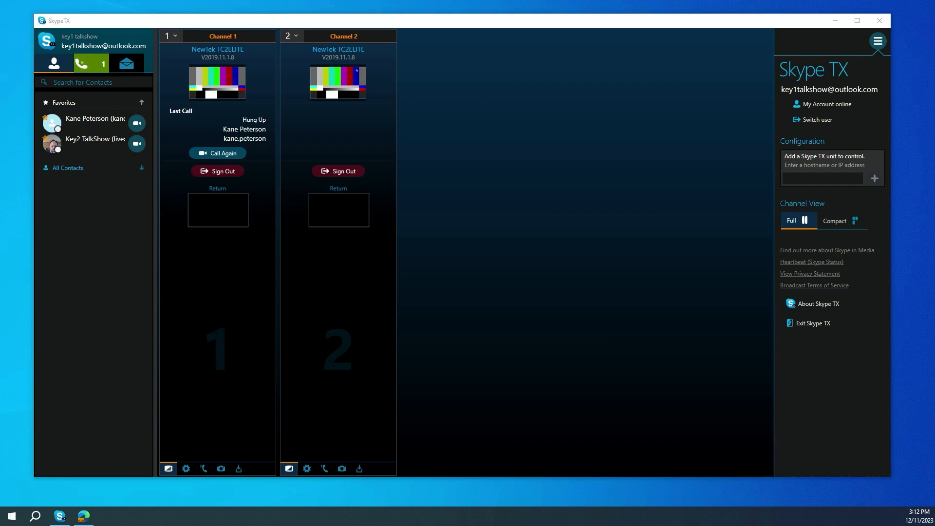
Show the incoming calls and answer the waiting call on Channel 2.
{"action": "left_click", "coordinate": [93, 62]}
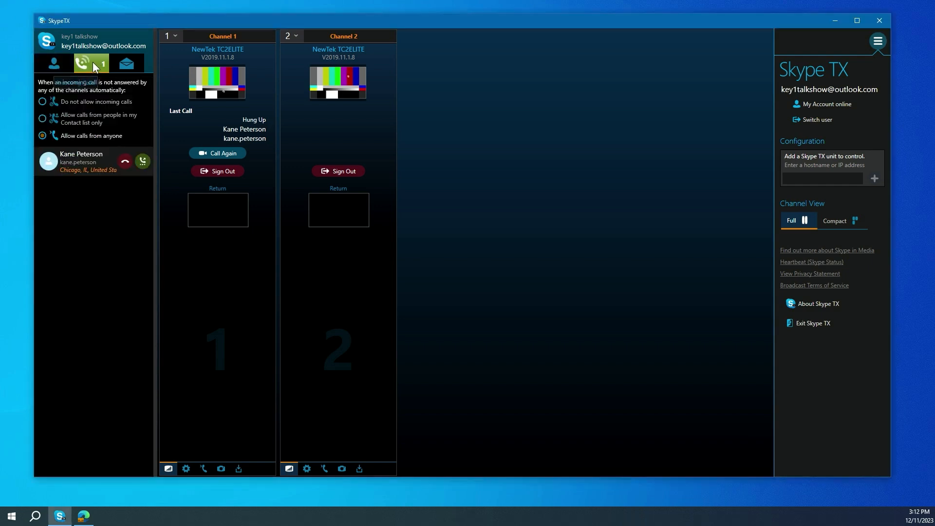
{"action": "left_click", "coordinate": [143, 161]}
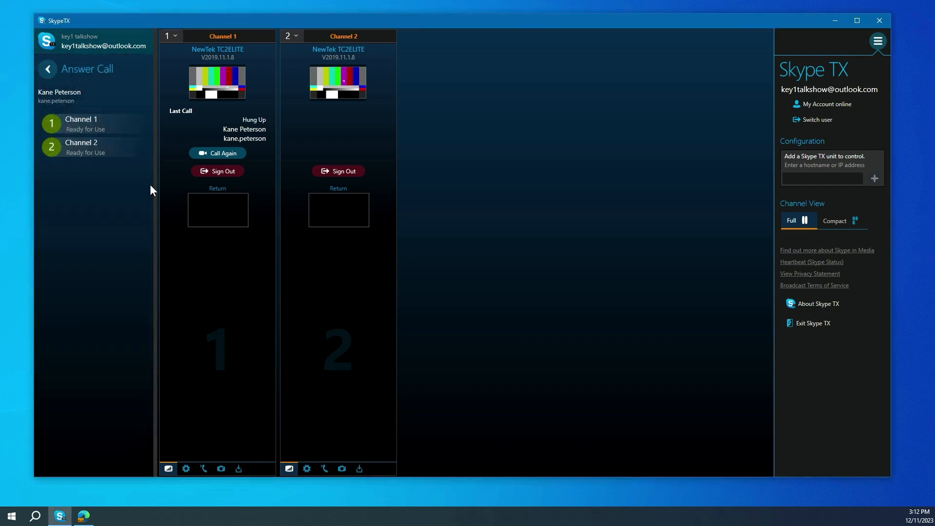
{"action": "left_click", "coordinate": [71, 145]}
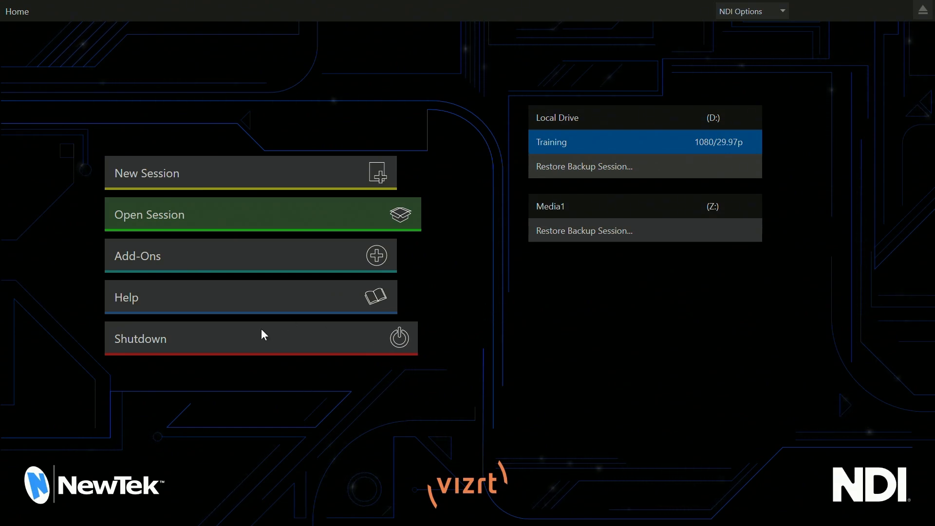
Enter TriCaster's Administrator Mode and exit to Windows, accepting the warning.
{"action": "left_click", "coordinate": [245, 338]}
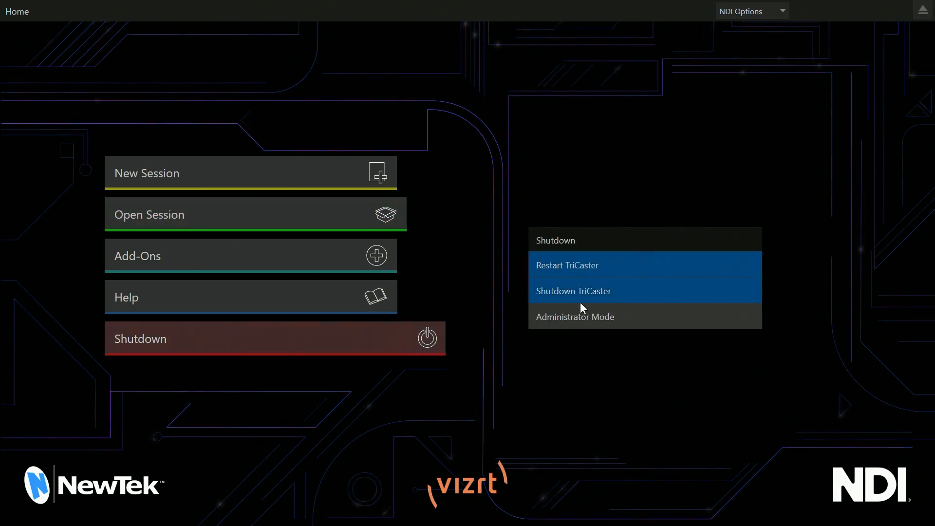
{"action": "left_click", "coordinate": [615, 323]}
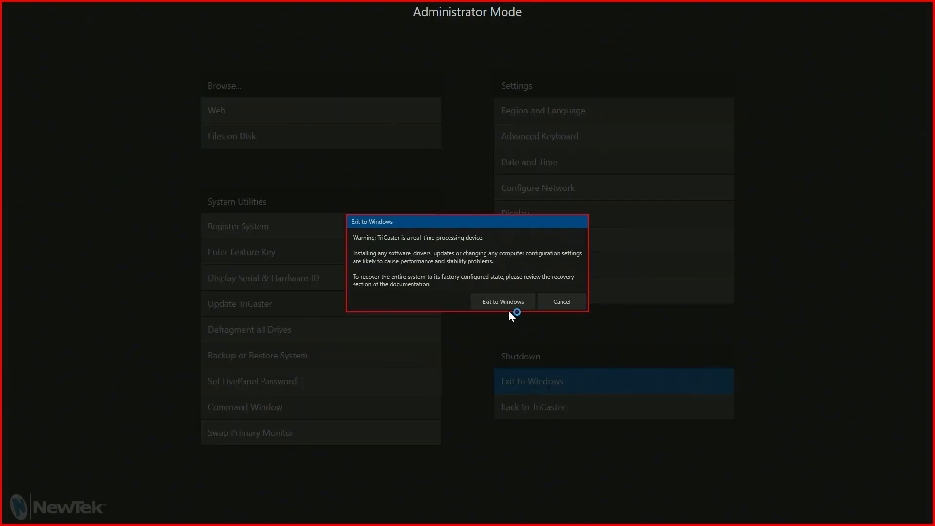
{"action": "left_click", "coordinate": [509, 306]}
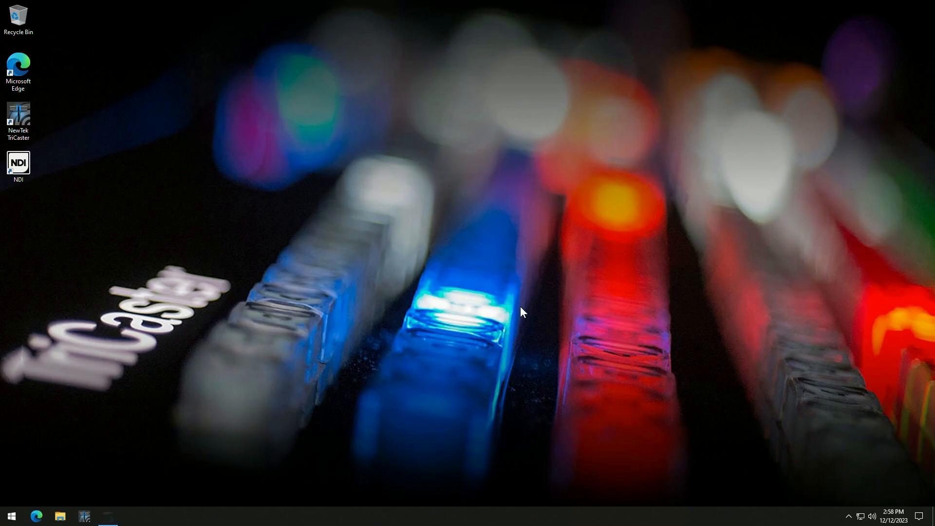
Open the Your info page of the account settings in Windows Settings.
{"action": "left_click", "coordinate": [12, 519]}
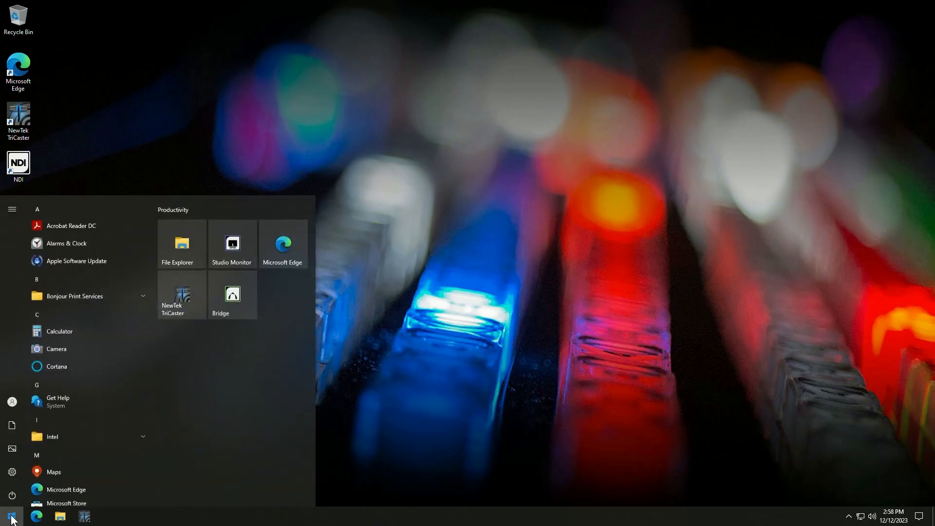
{"action": "left_click", "coordinate": [15, 472]}
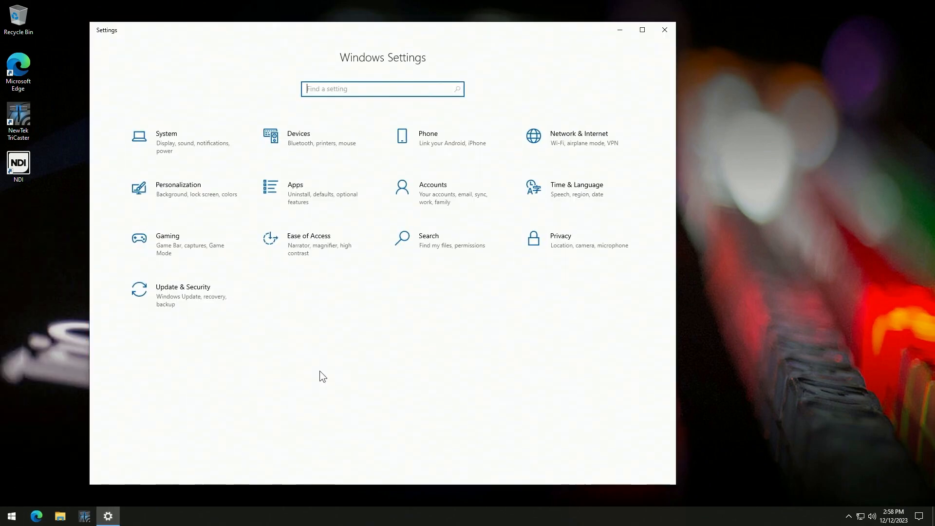
{"action": "left_click", "coordinate": [436, 190]}
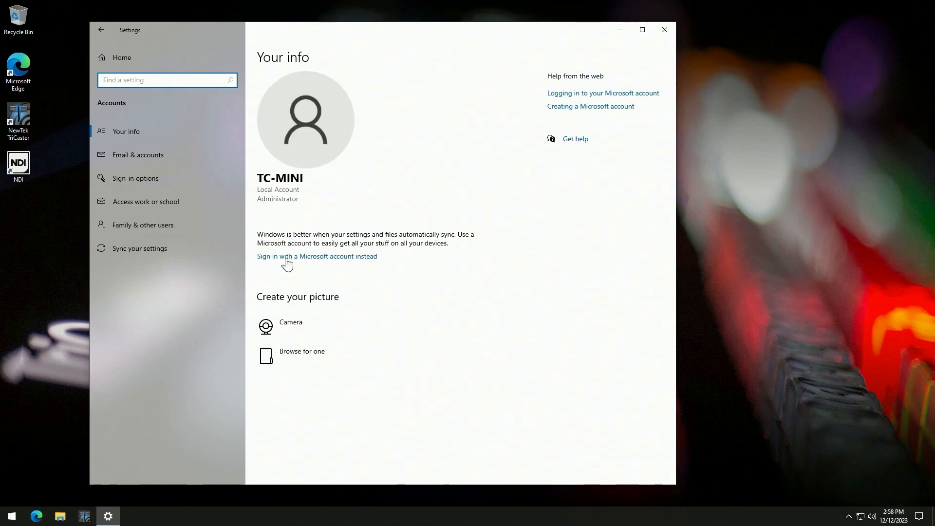
{"action": "left_click", "coordinate": [119, 133]}
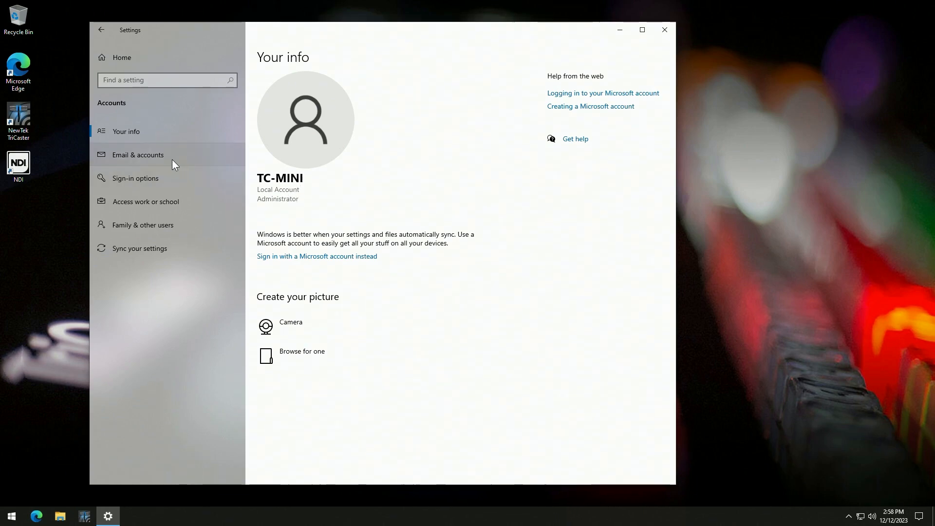
Open the password change dialog for the TC-Mini account from the sign-in options.
{"action": "left_click", "coordinate": [168, 183]}
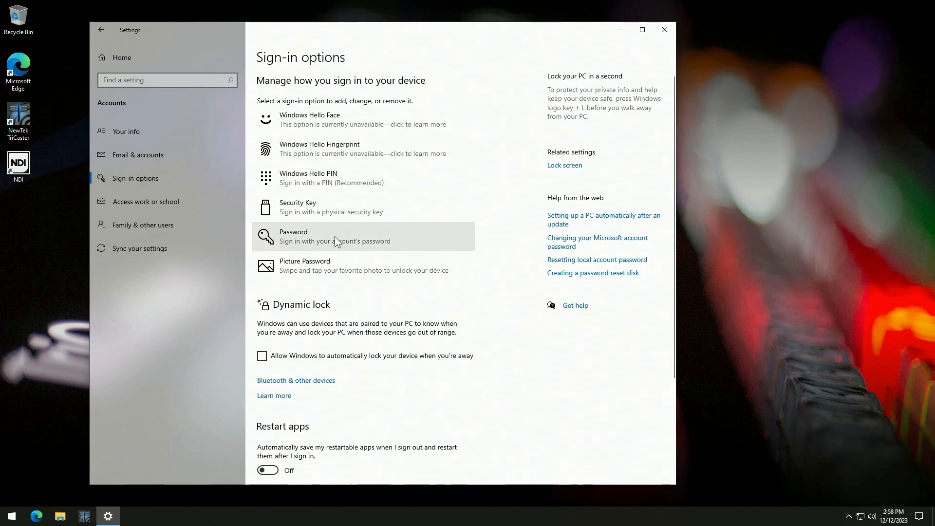
{"action": "left_click", "coordinate": [306, 242]}
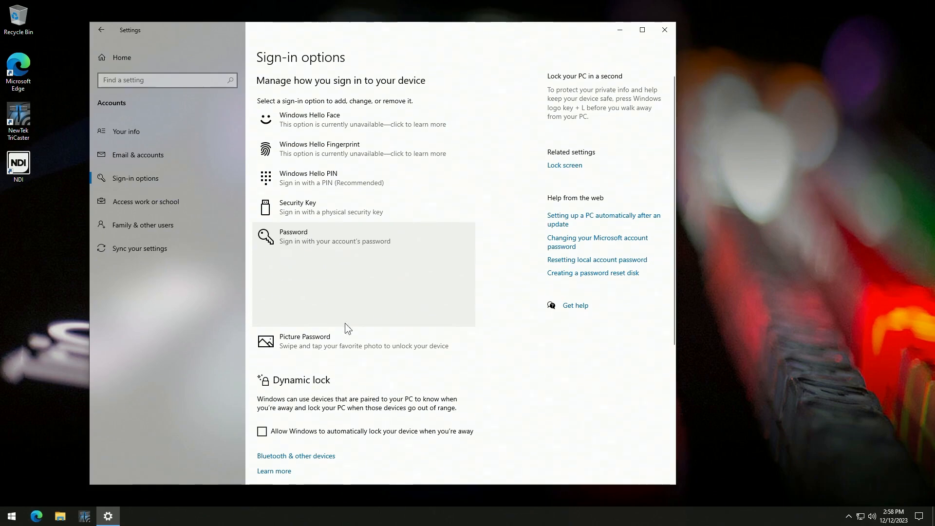
{"action": "left_click", "coordinate": [445, 316]}
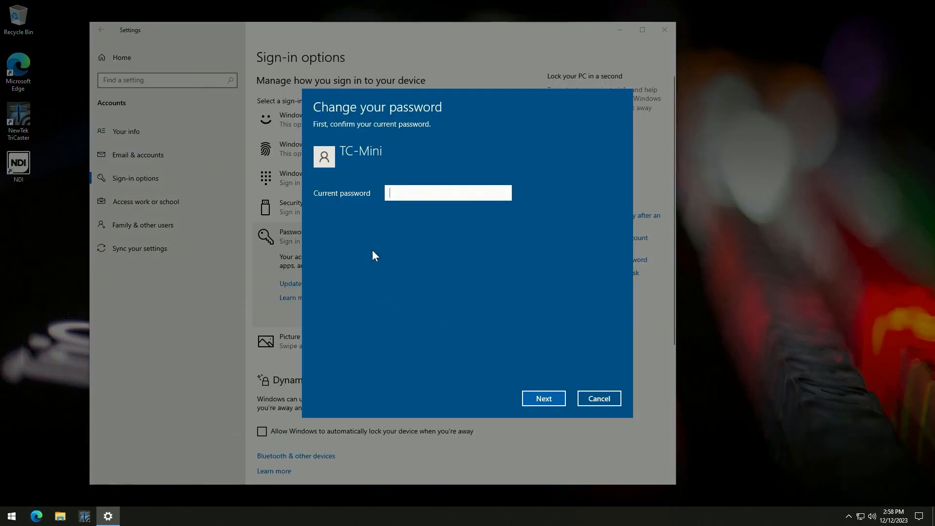